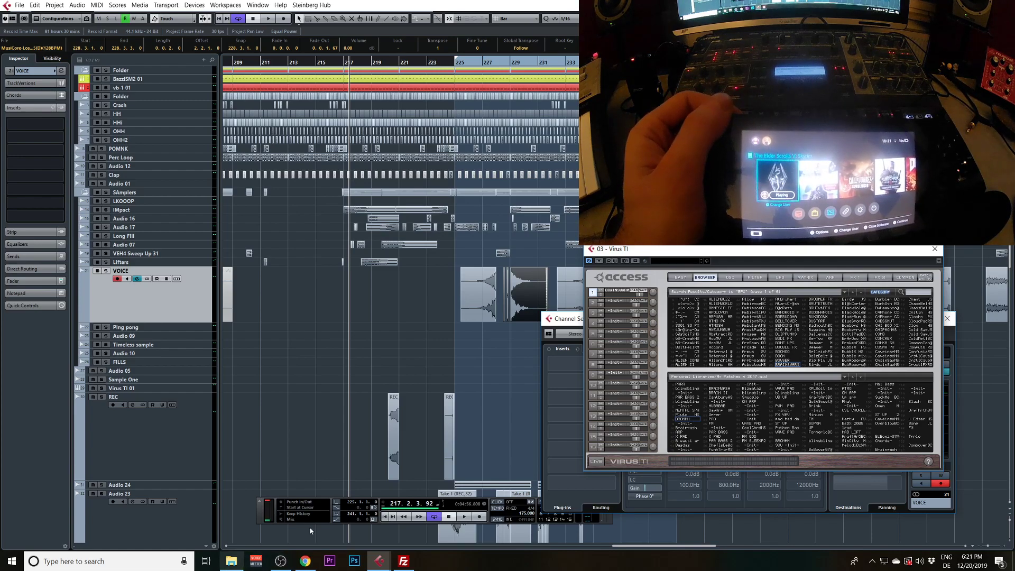
# Bring FileZilla forward, move its window up, and climb from romfs up to the Switch's / root.
pyautogui.click(403, 562)
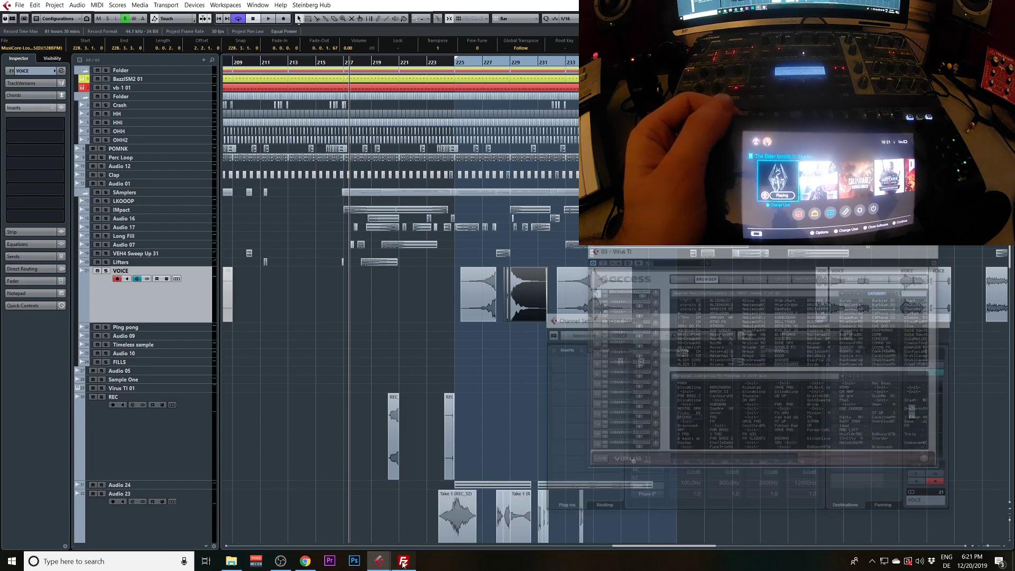
pyautogui.moveTo(541, 253); pyautogui.dragTo(400, 169)
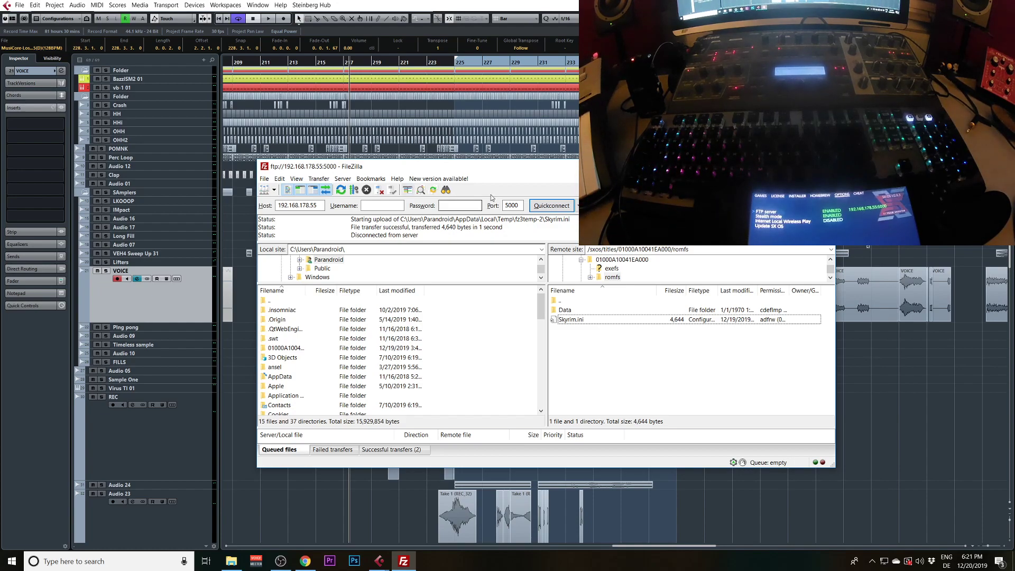
pyautogui.doubleClick(568, 303)
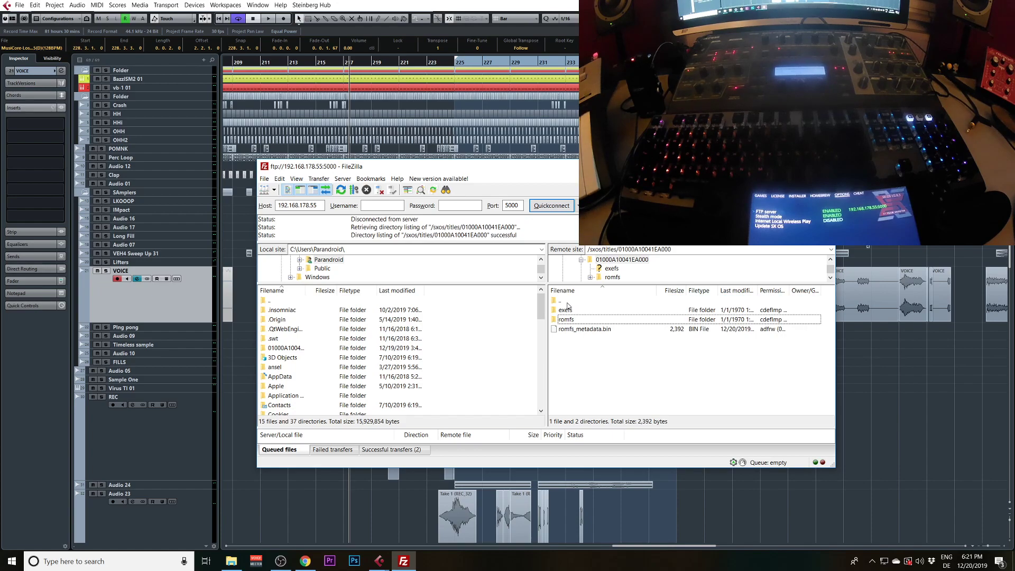
pyautogui.doubleClick(568, 303)
pyautogui.doubleClick(568, 303)
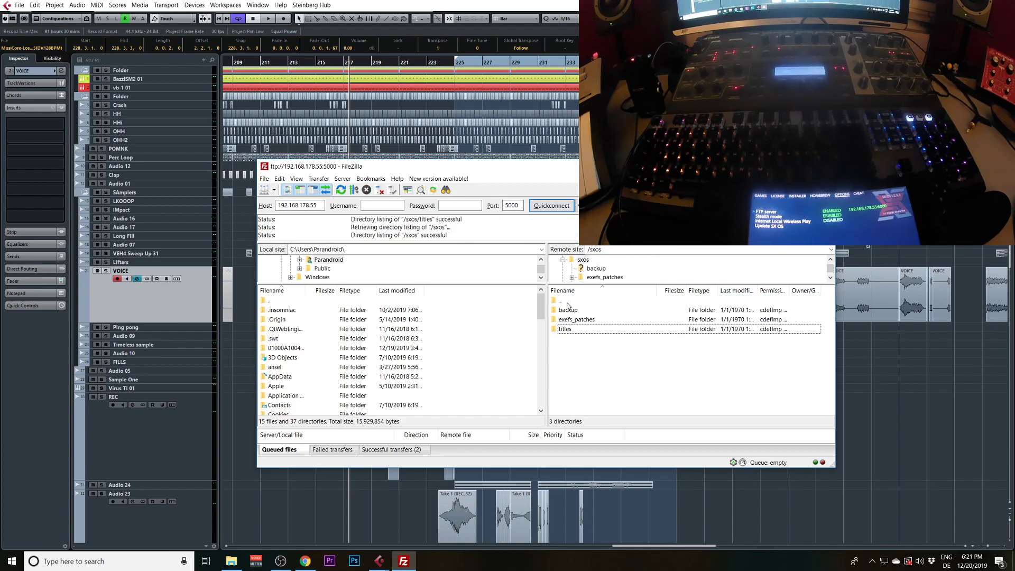
pyautogui.doubleClick(568, 302)
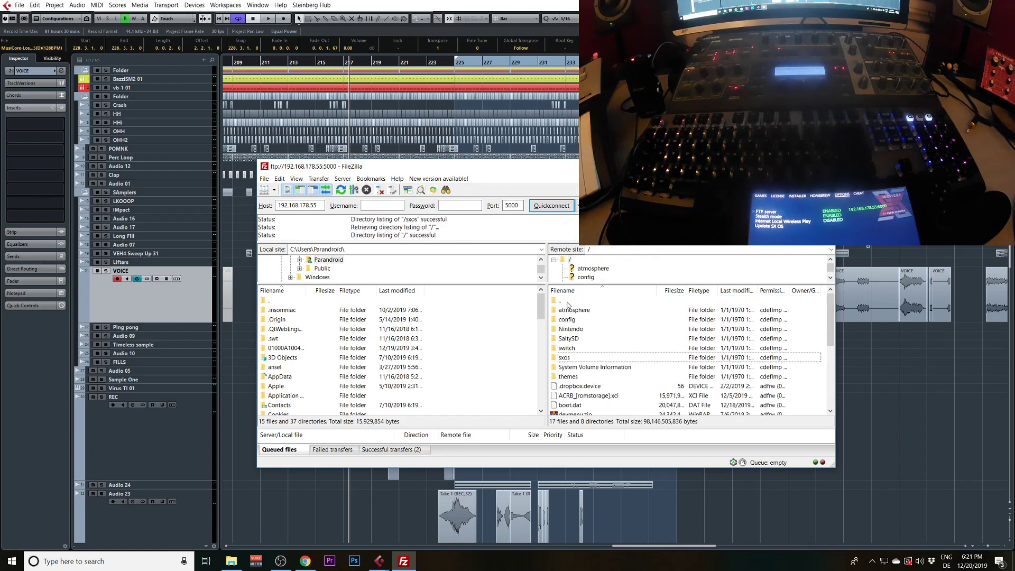
# Make the FileZilla window taller and peek into the atmosphere folder before returning to root.
pyautogui.moveTo(536, 168); pyautogui.dragTo(535, 163)
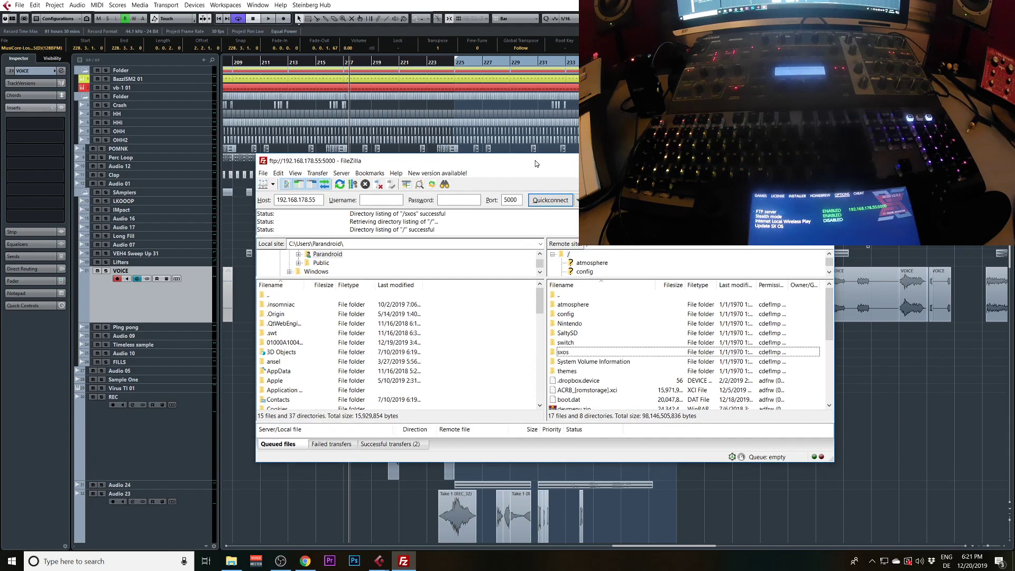
pyautogui.moveTo(542, 464); pyautogui.dragTo(543, 541)
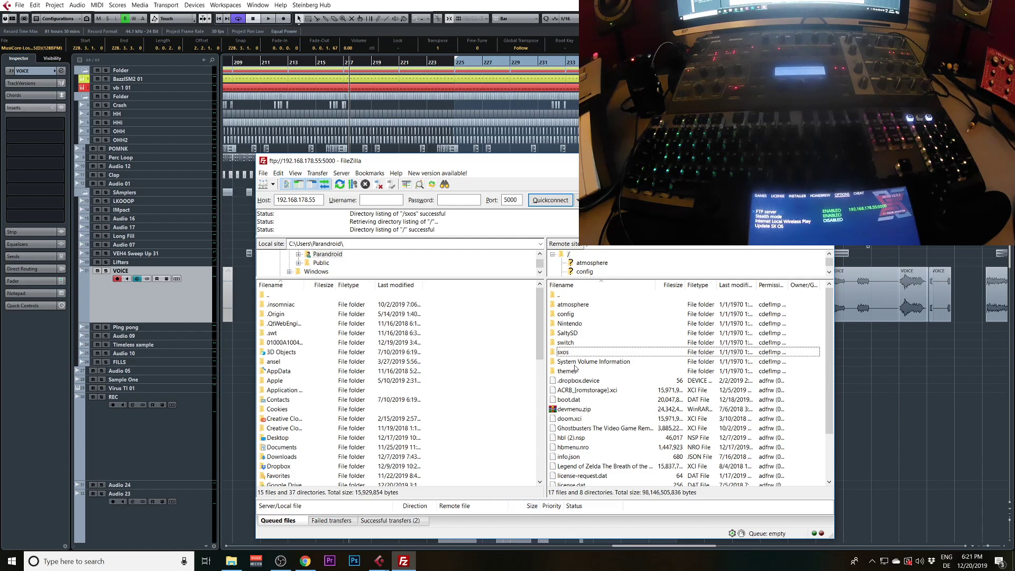
pyautogui.press('Up')
pyautogui.click(573, 354)
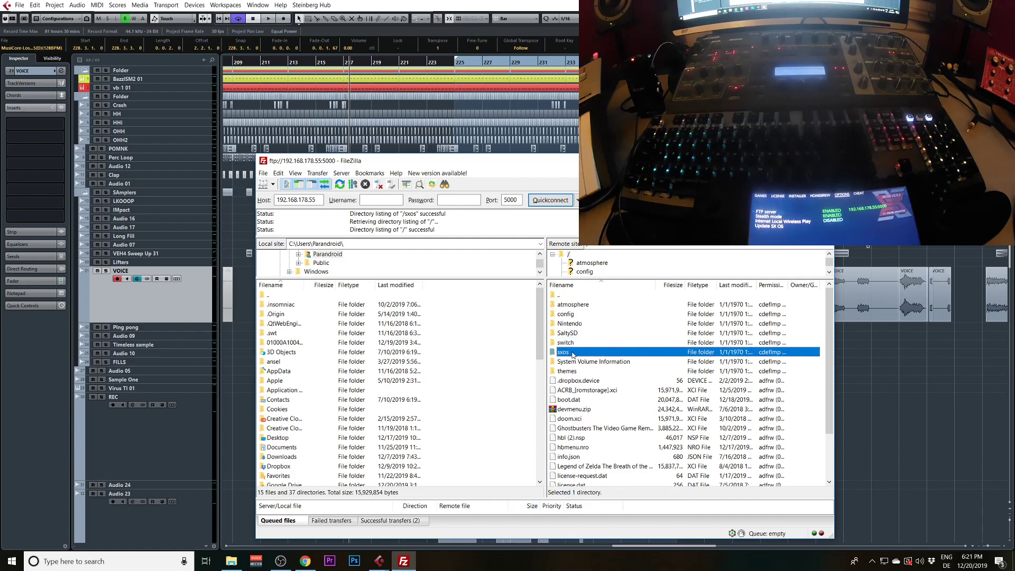
pyautogui.click(573, 304)
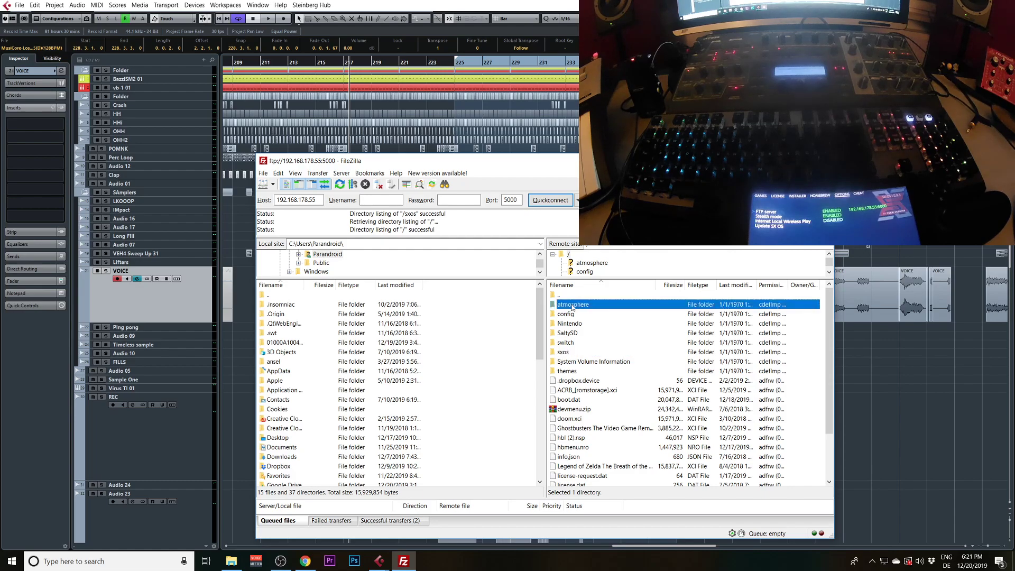
pyautogui.doubleClick(572, 306)
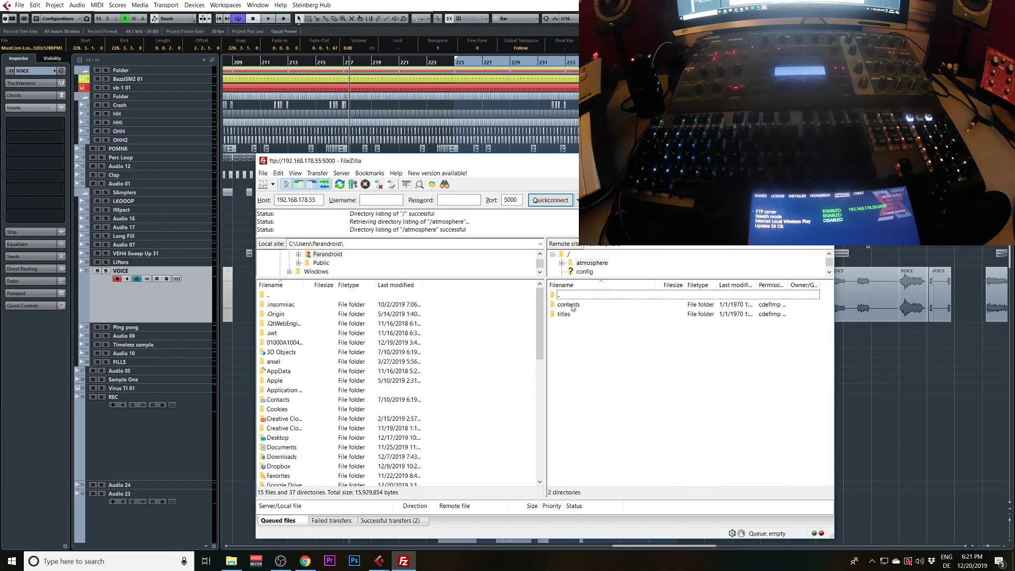
pyautogui.press('BackSpace')
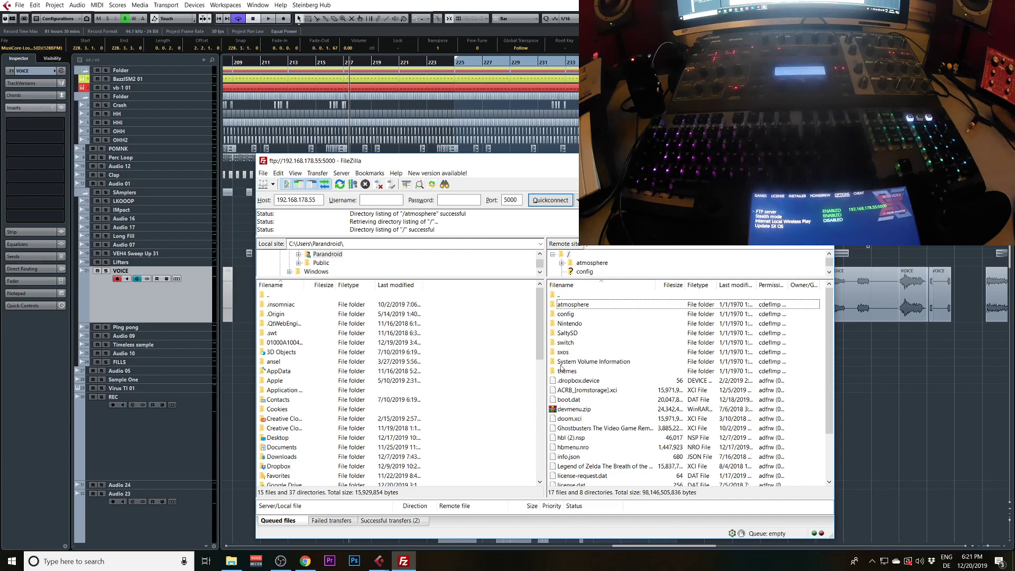
# Open sxos > titles and select the 01000A10041EA000 title folder.
pyautogui.click(563, 353)
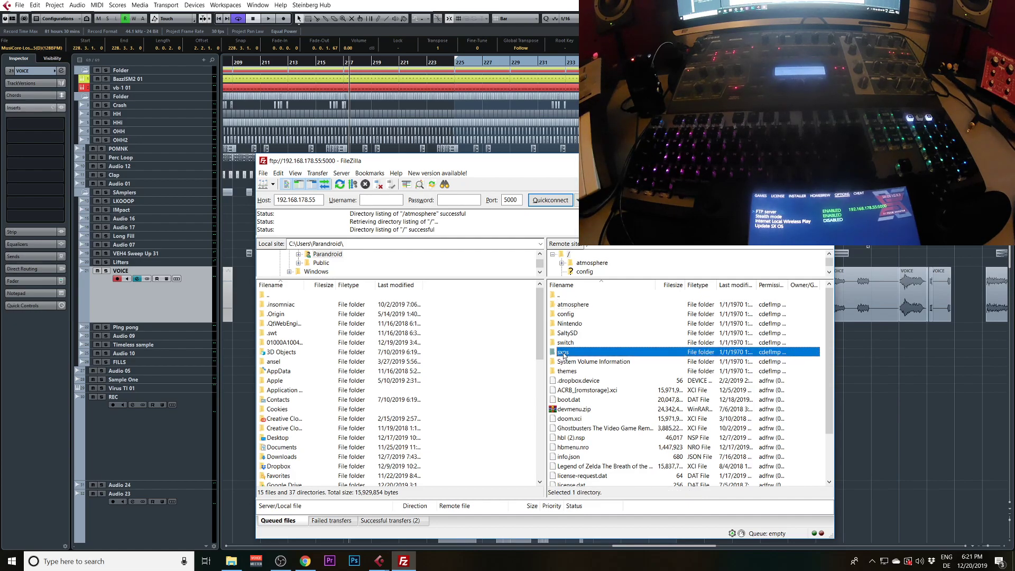
pyautogui.doubleClick(564, 353)
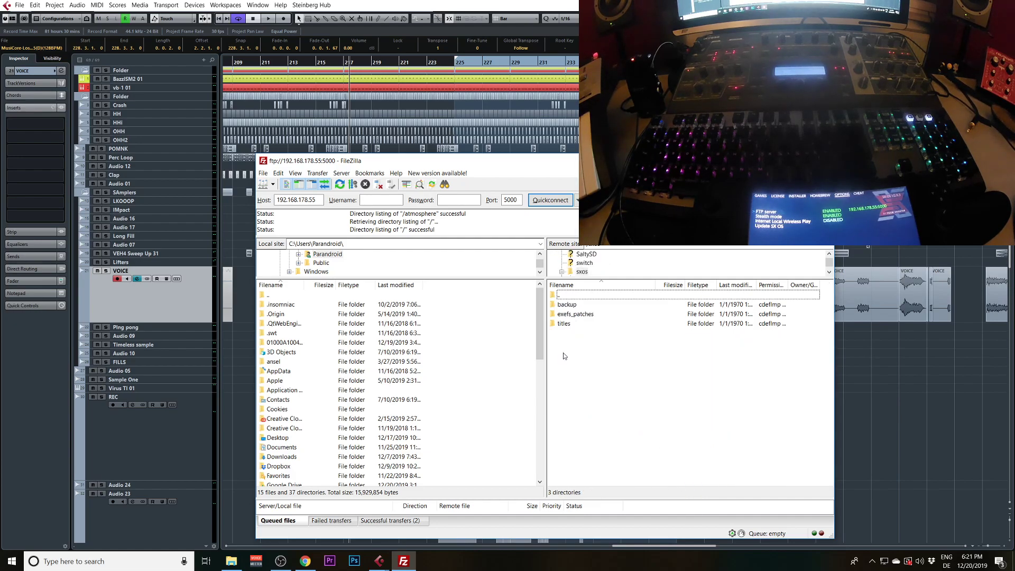
pyautogui.doubleClick(565, 326)
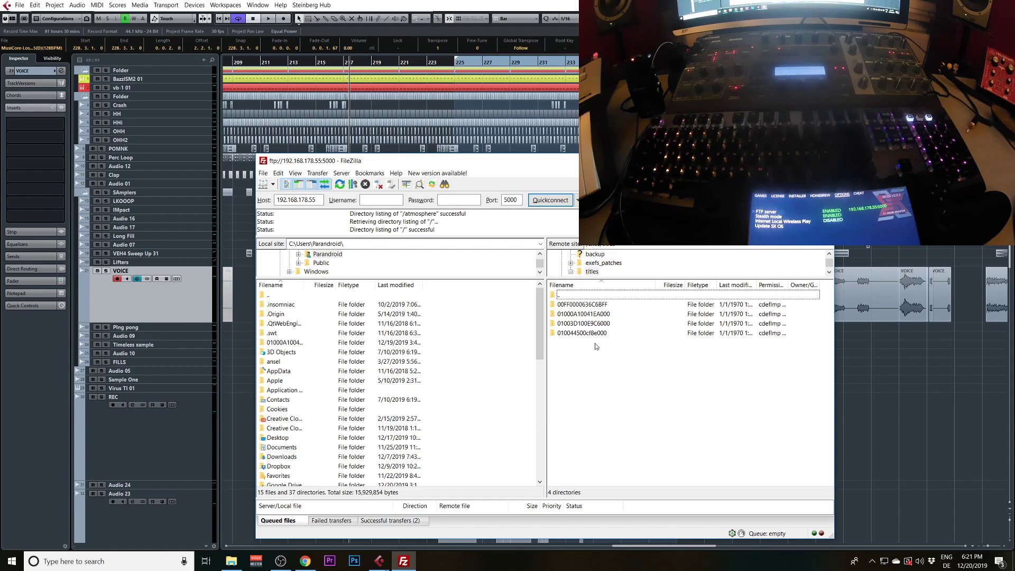
pyautogui.click(600, 315)
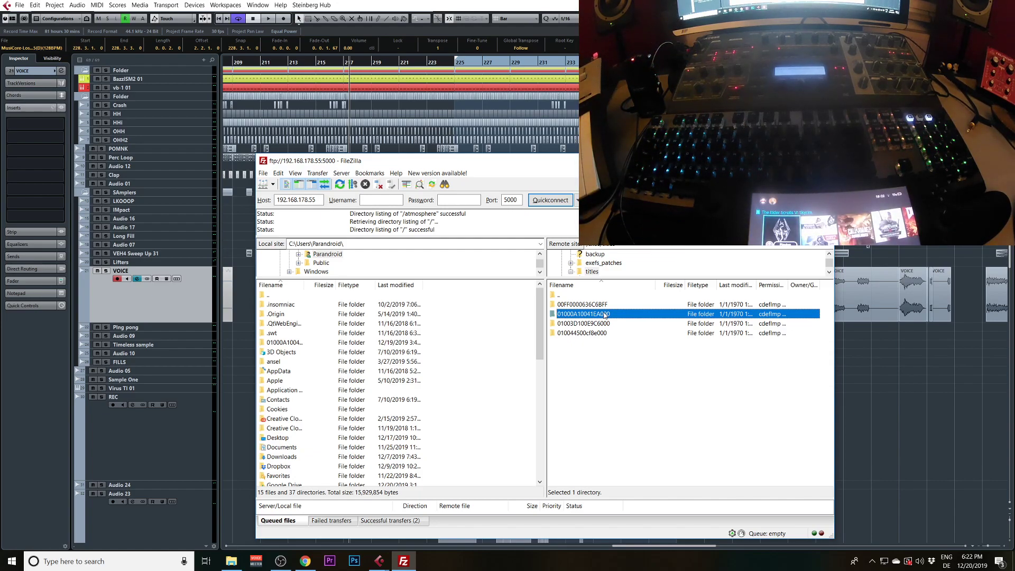
# Open the 01000A10041EA000 title folder and then its romfs folder.
pyautogui.doubleClick(607, 314)
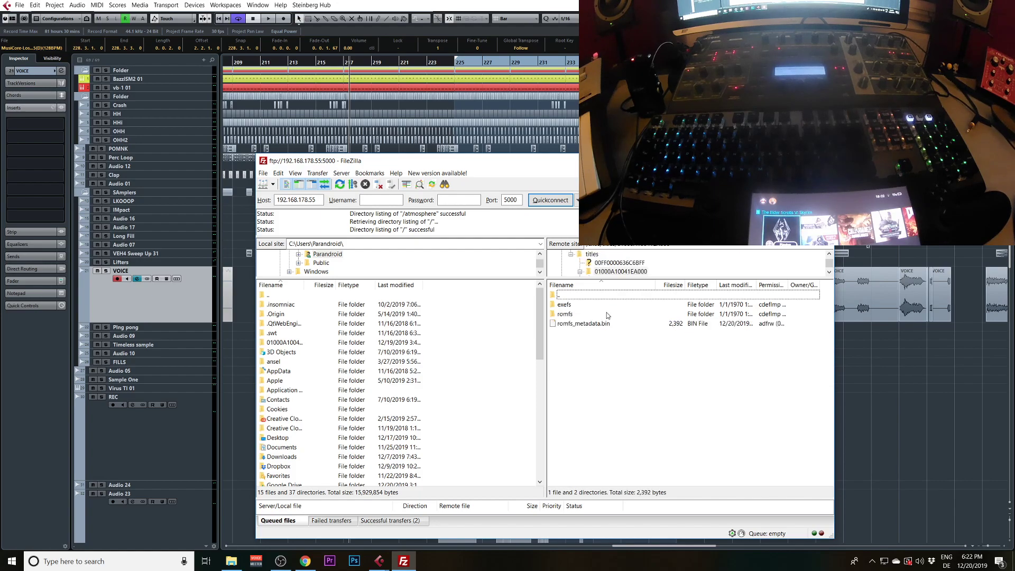
pyautogui.click(567, 316)
pyautogui.doubleClick(568, 316)
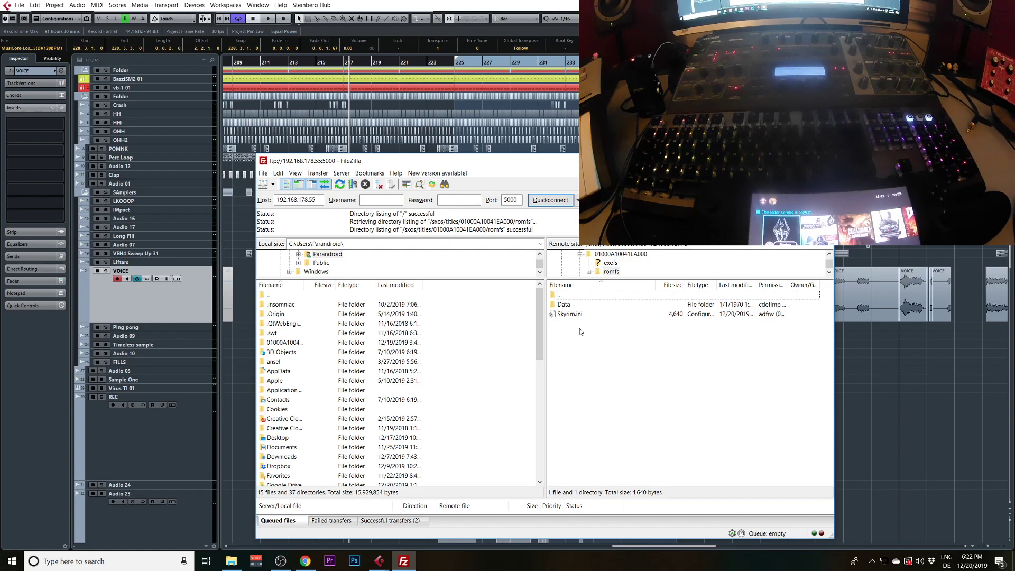
# Check the mod files in the Data folder, return to romfs, and select Skyrim.ini.
pyautogui.doubleClick(564, 305)
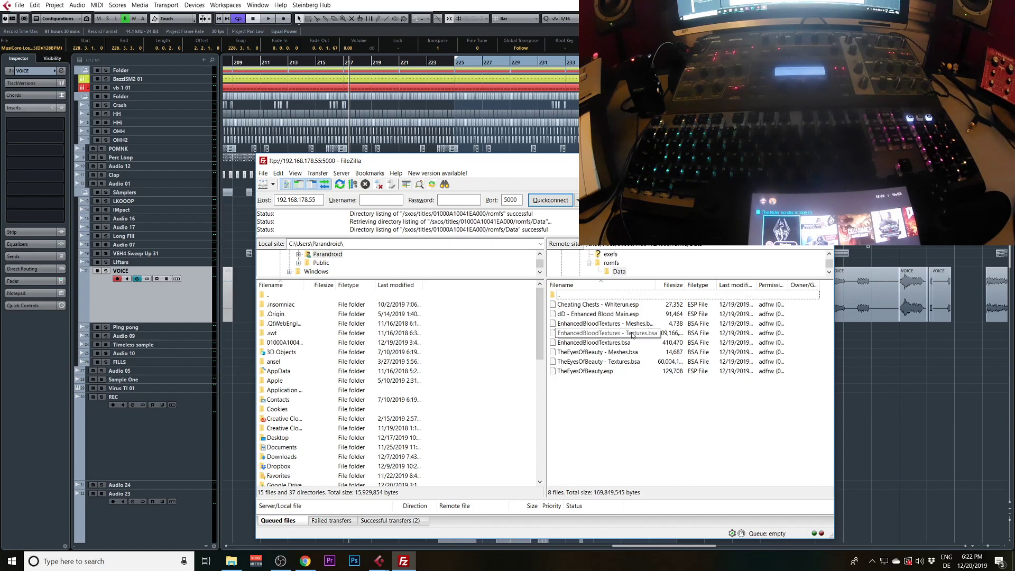
pyautogui.click(610, 304)
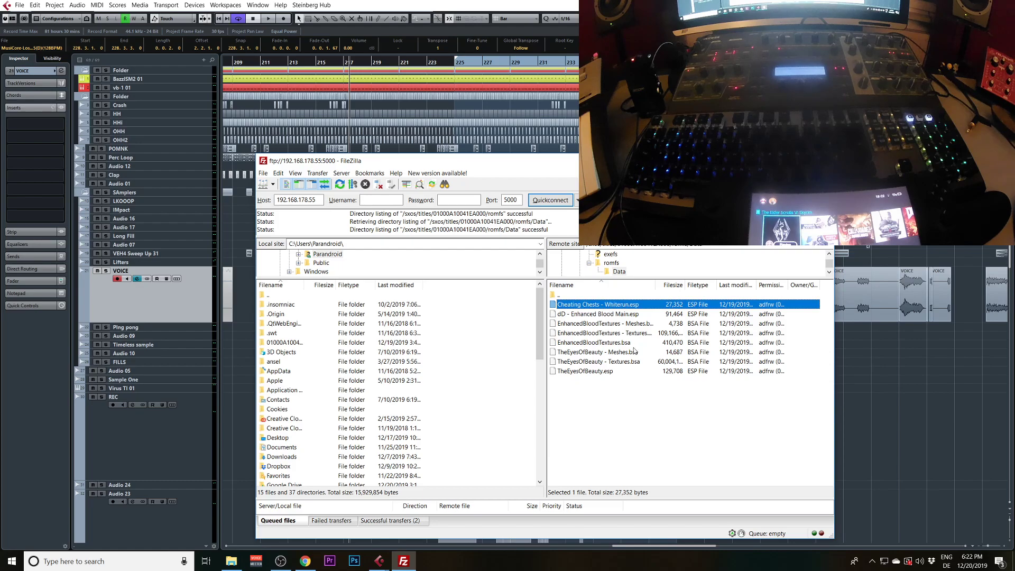
pyautogui.press('BackSpace')
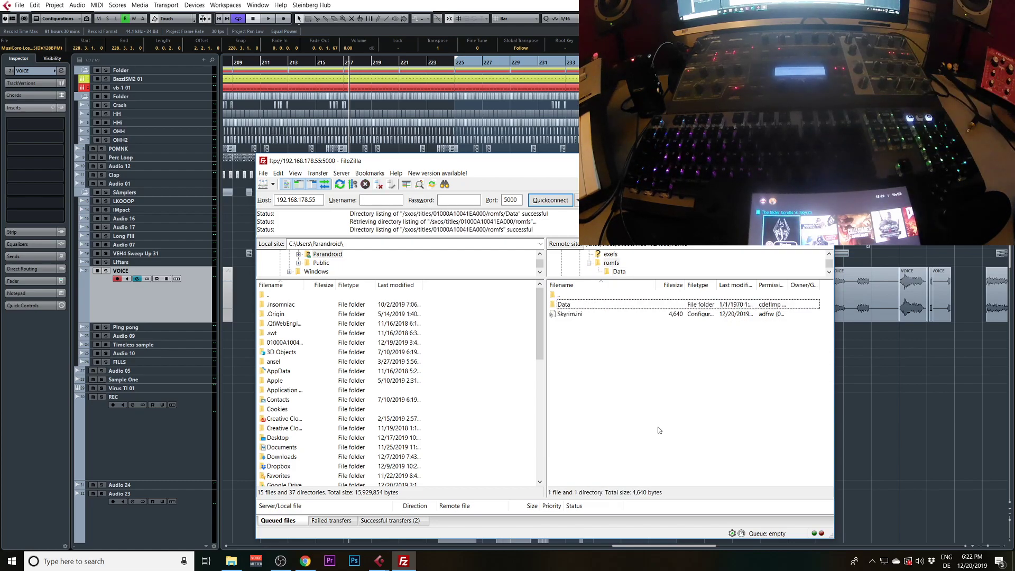
pyautogui.click(583, 306)
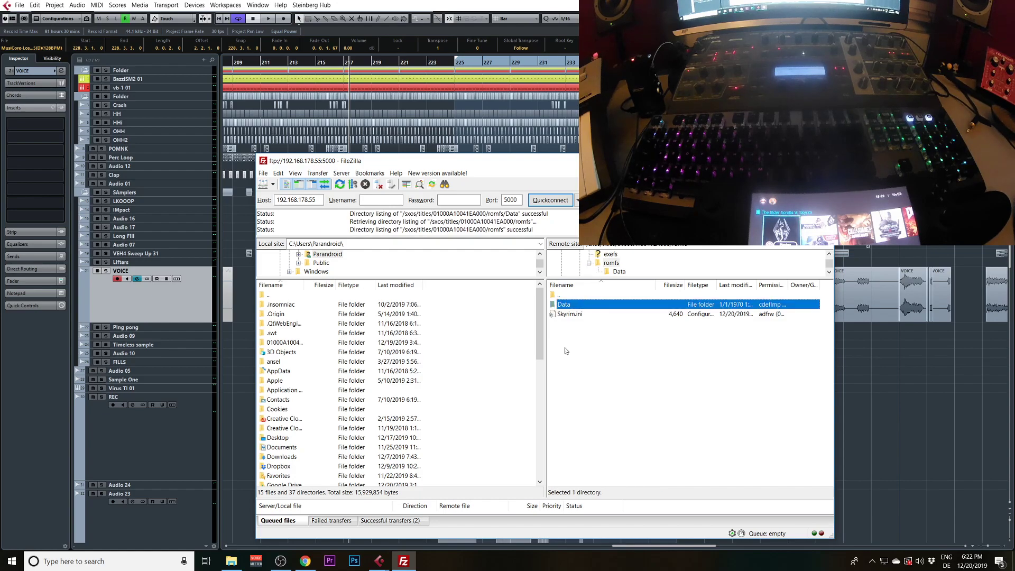
pyautogui.click(577, 316)
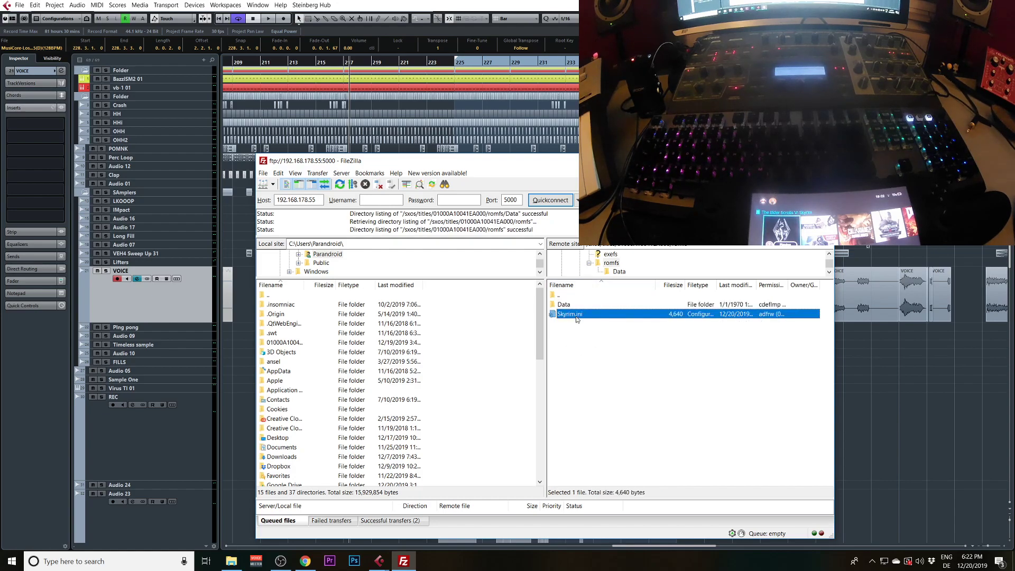
# Open Skyrim.ini in Notepad via View/Edit, accepting the warning.
pyautogui.rightClick(577, 317)
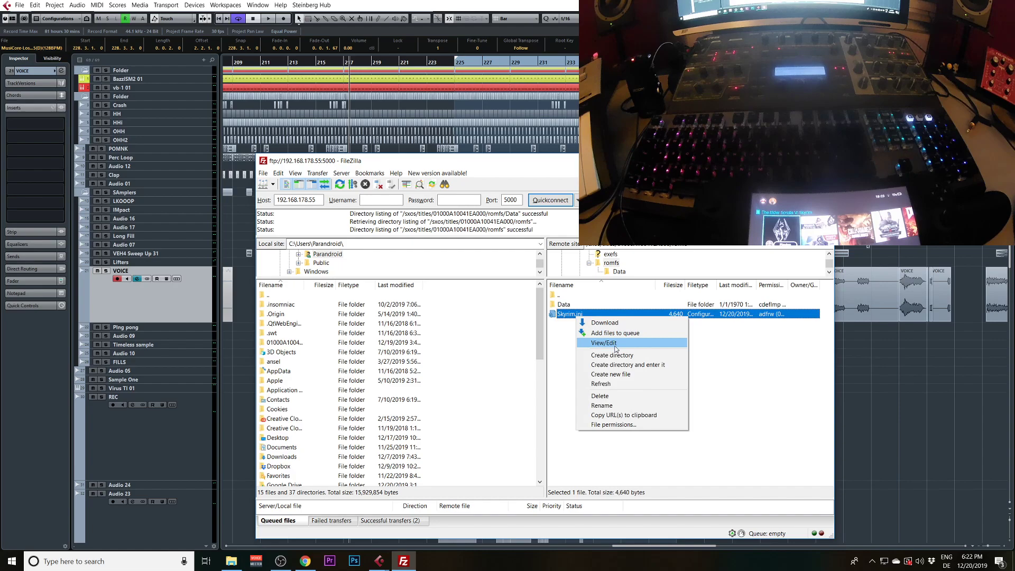
pyautogui.click(608, 347)
pyautogui.click(697, 416)
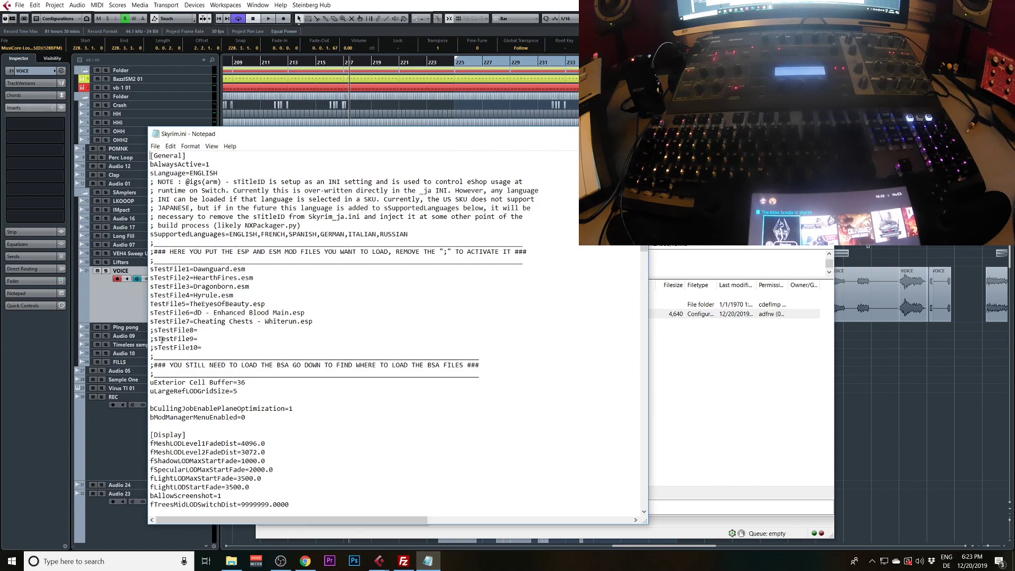
# Add an 's' before TestFile5 so it reads sTestFile5=TheEyesOfBeauty.esp.
pyautogui.moveTo(149, 270); pyautogui.dragTo(201, 339)
pyautogui.click(161, 277)
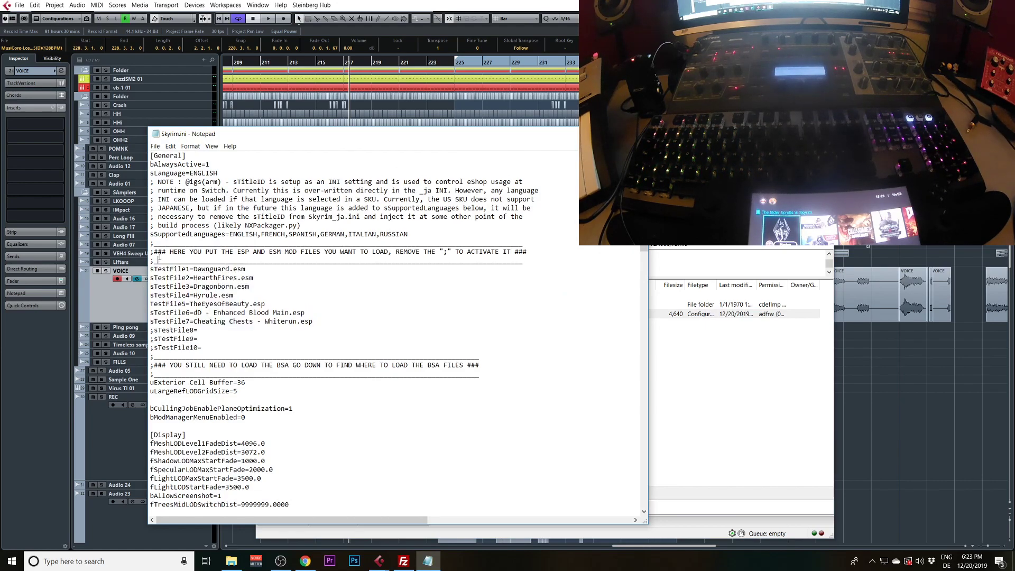
pyautogui.click(152, 303)
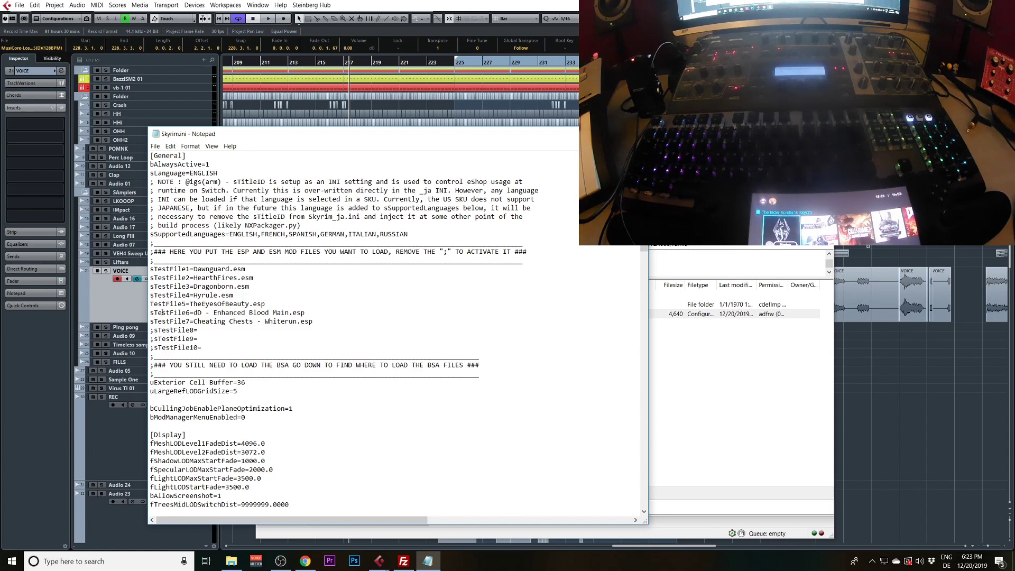
pyautogui.write('s')
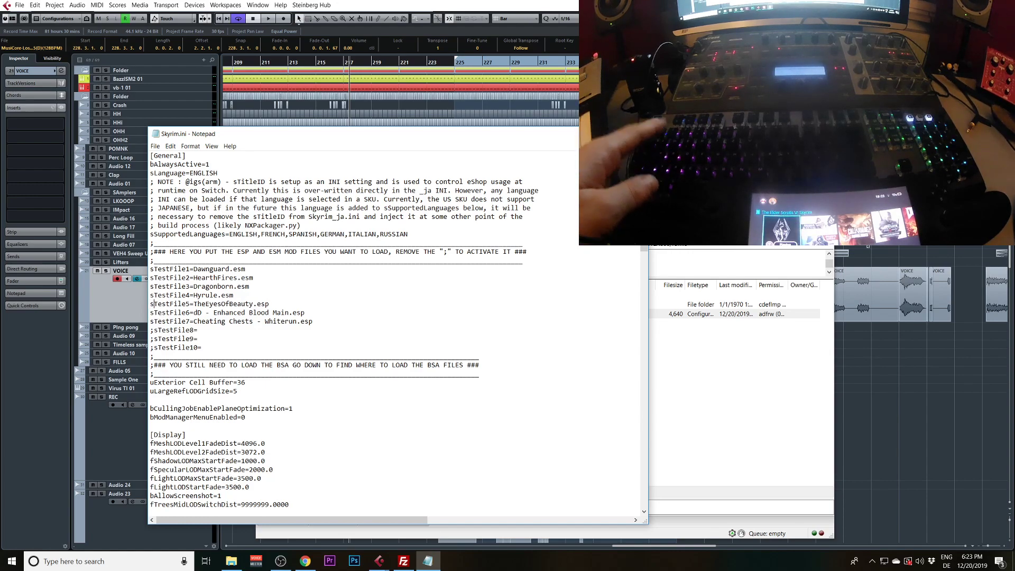
pyautogui.click(237, 321)
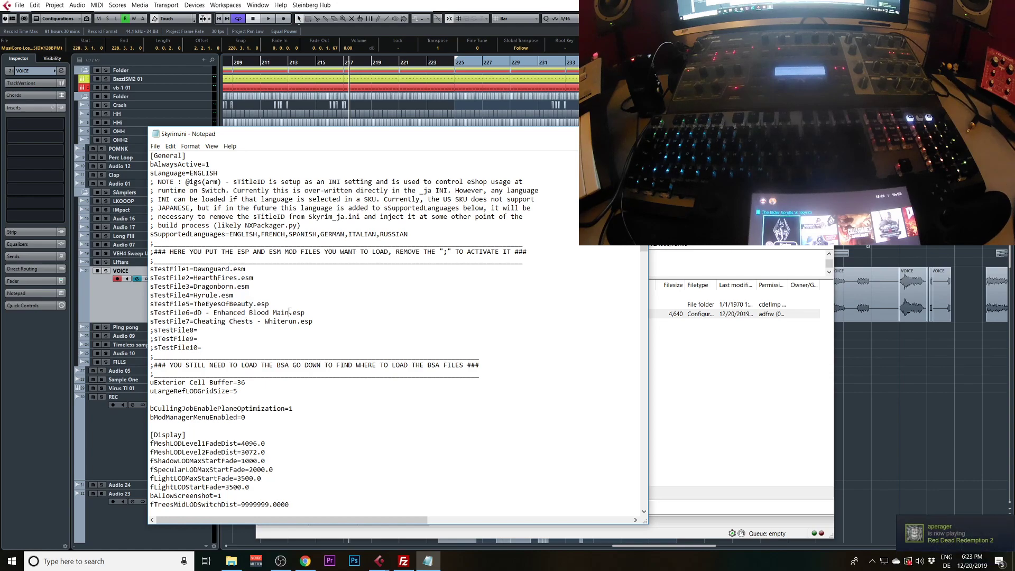
pyautogui.click(260, 296)
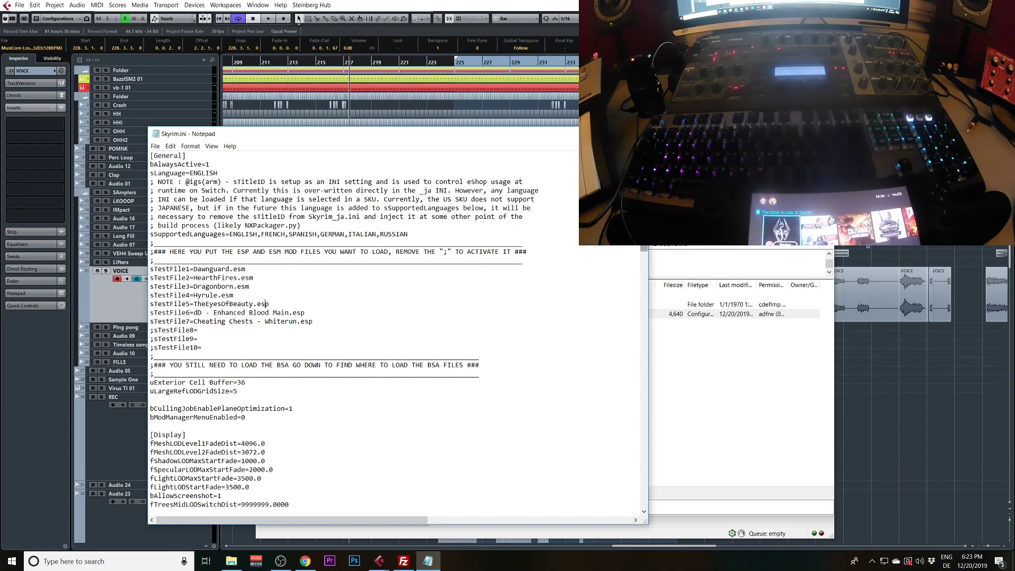
pyautogui.scroll(-6, 397, 328)
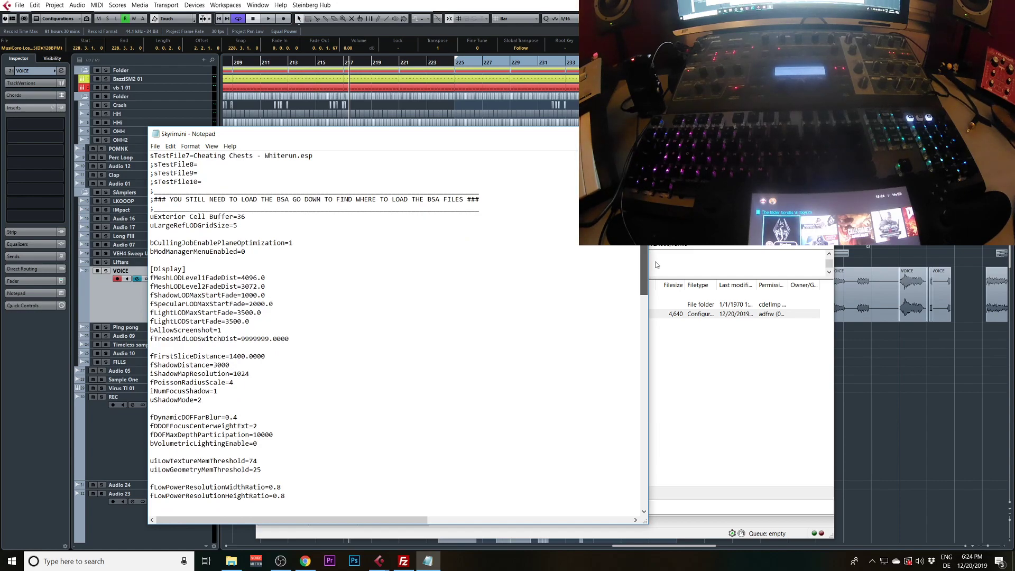
pyautogui.scroll(-4, 396, 327)
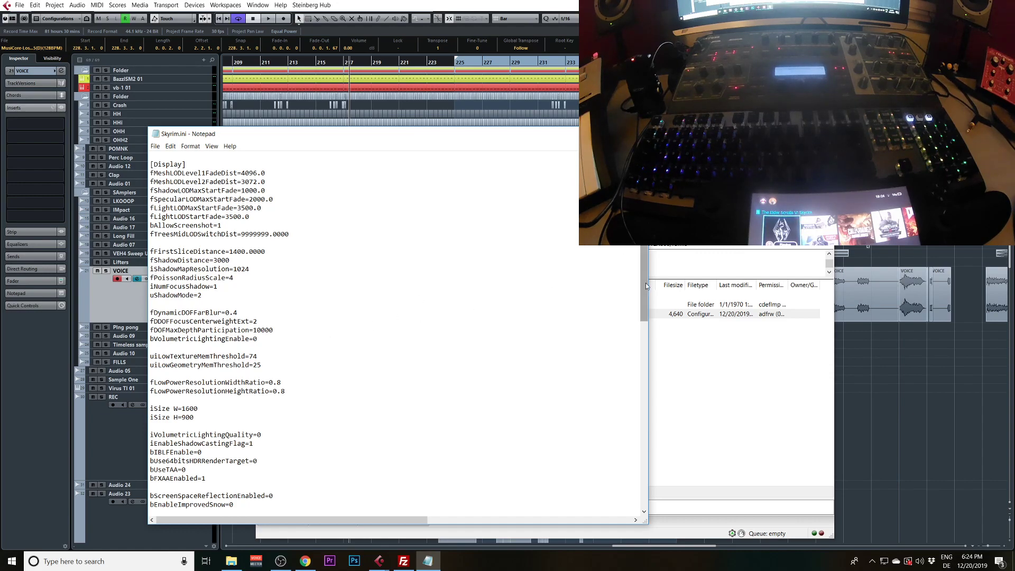
pyautogui.moveTo(645, 283); pyautogui.dragTo(649, 359)
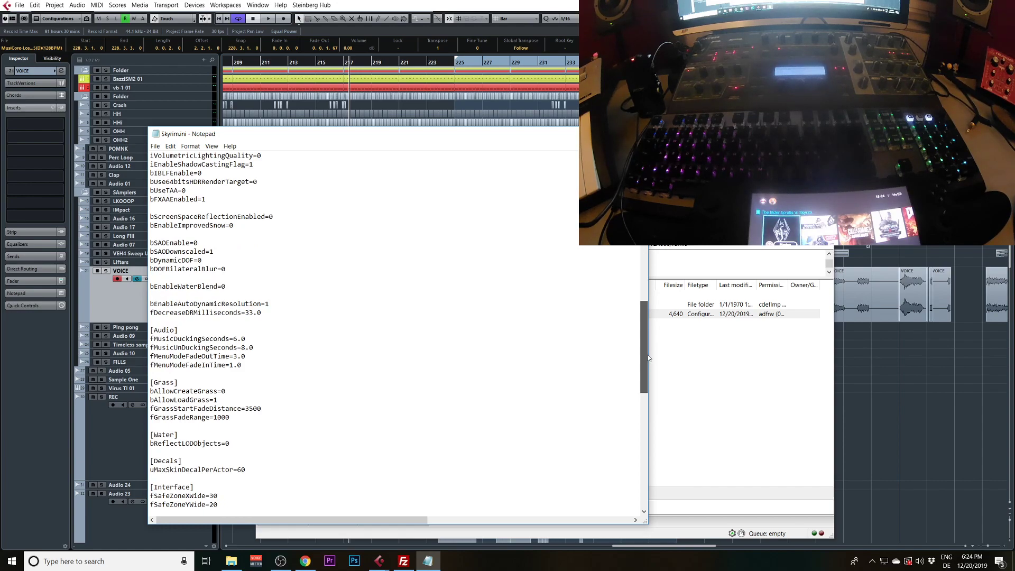
pyautogui.moveTo(649, 358); pyautogui.dragTo(649, 377)
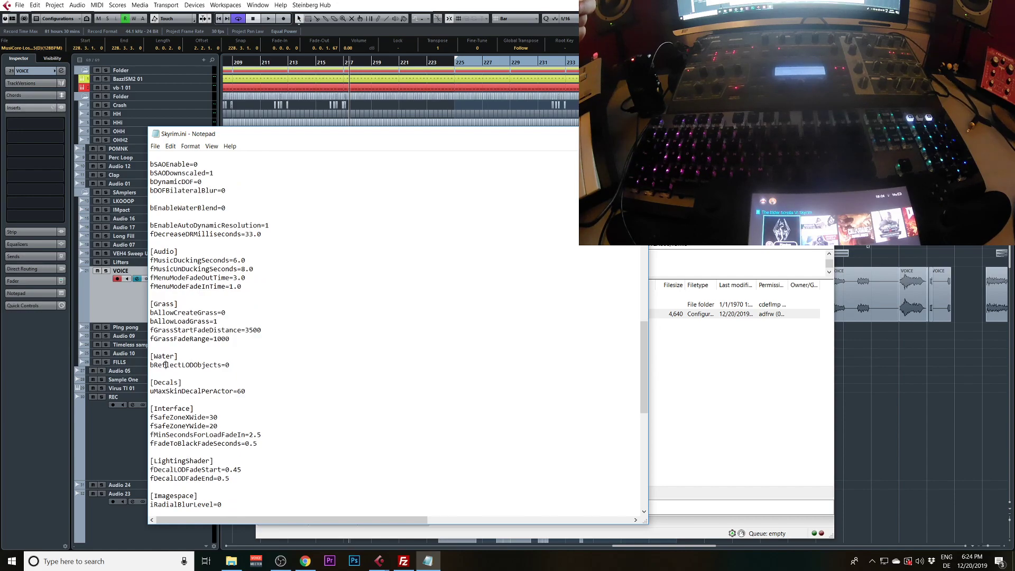
pyautogui.moveTo(151, 365); pyautogui.dragTo(261, 365)
pyautogui.click(261, 365)
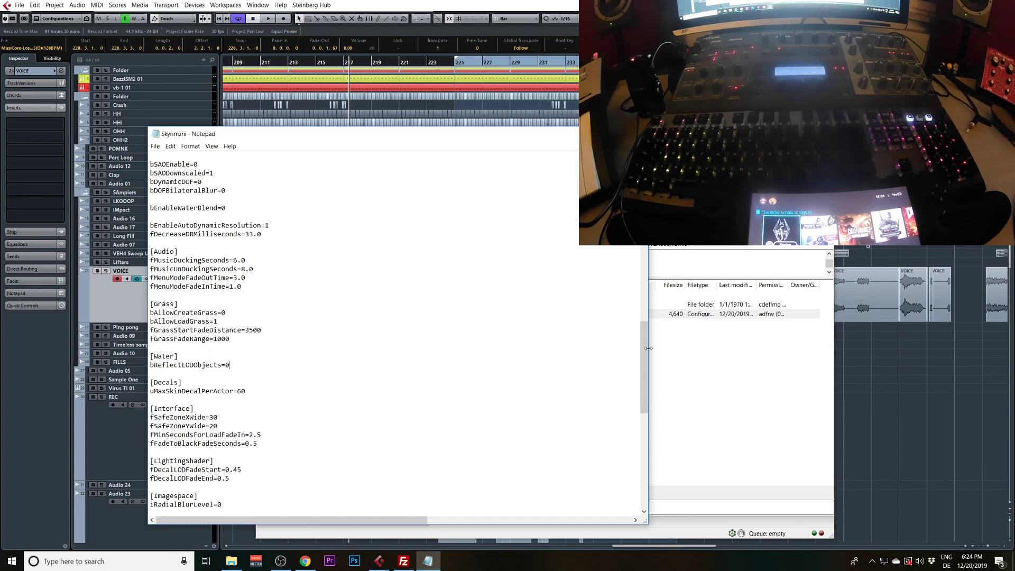
pyautogui.moveTo(646, 345); pyautogui.dragTo(646, 180)
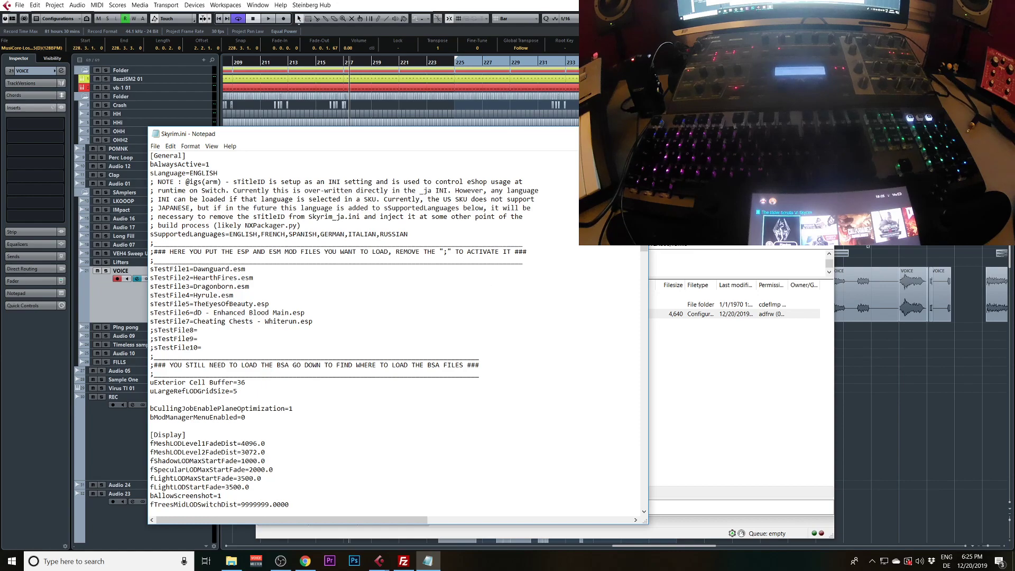
# Save the edited Skyrim.ini, close Notepad, and upload it back to the Switch's romfs folder.
pyautogui.scroll(-1, 397, 327)
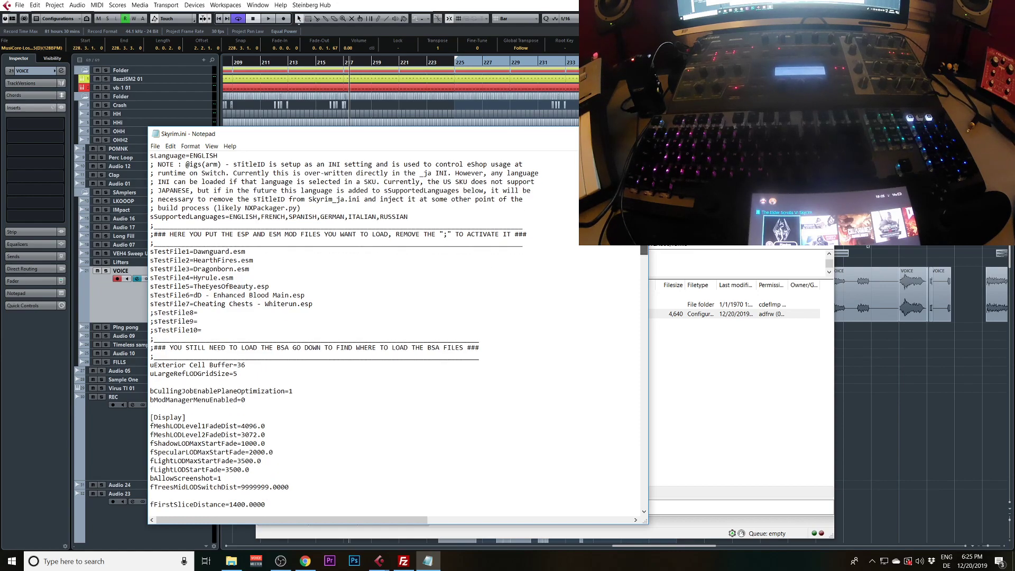
pyautogui.scroll(1, 398, 330)
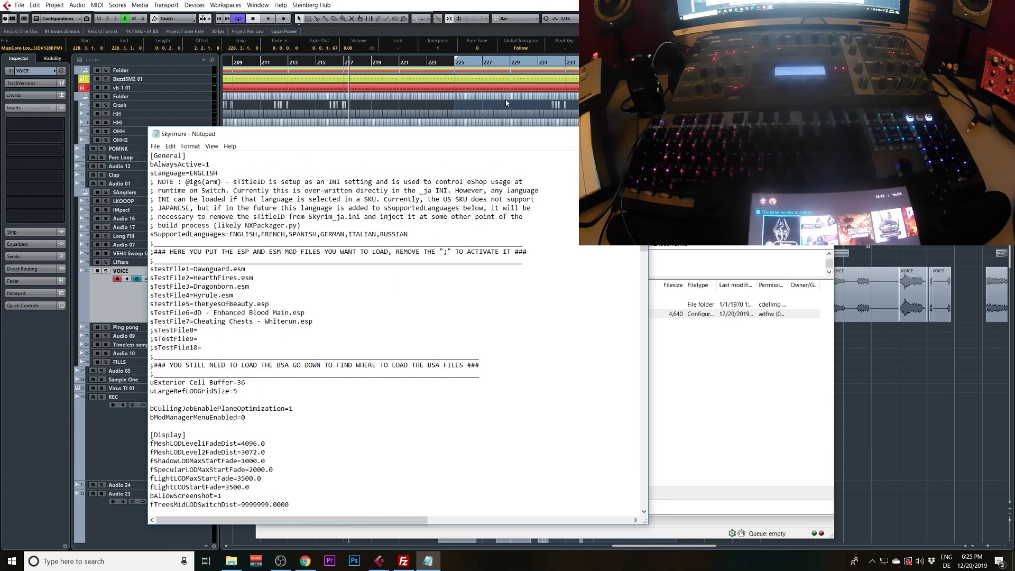
pyautogui.hotkey('alt', 'F4')
pyautogui.click(478, 289)
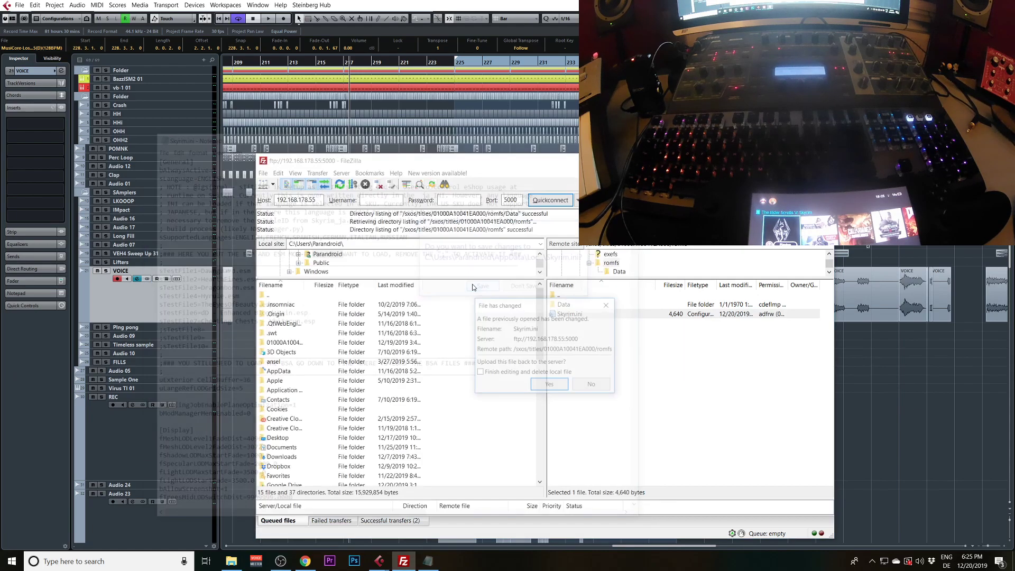
pyautogui.click(540, 388)
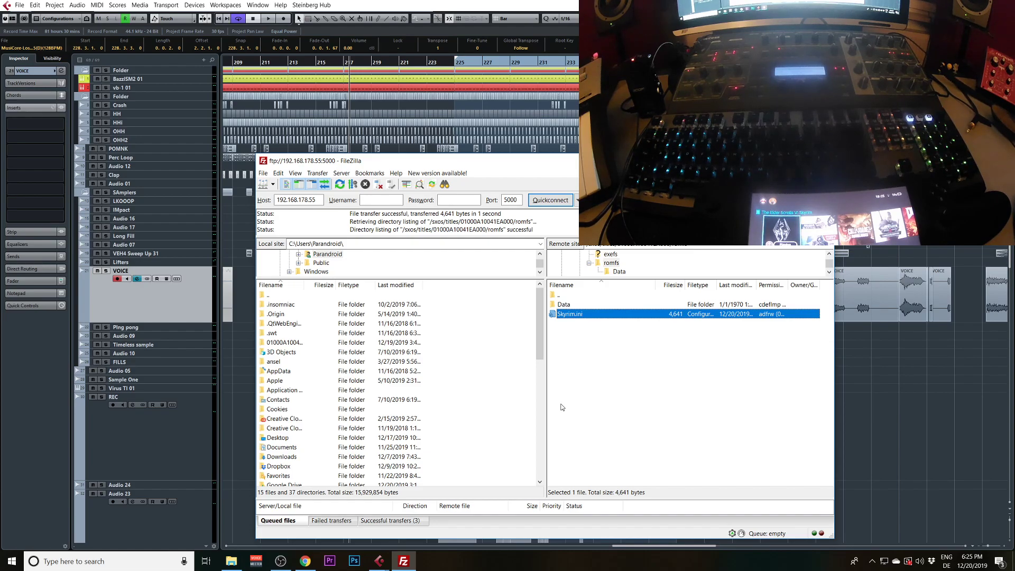
# Reopen the remote Skyrim.ini in Notepad for further editing without overwriting the local copy.
pyautogui.doubleClick(574, 316)
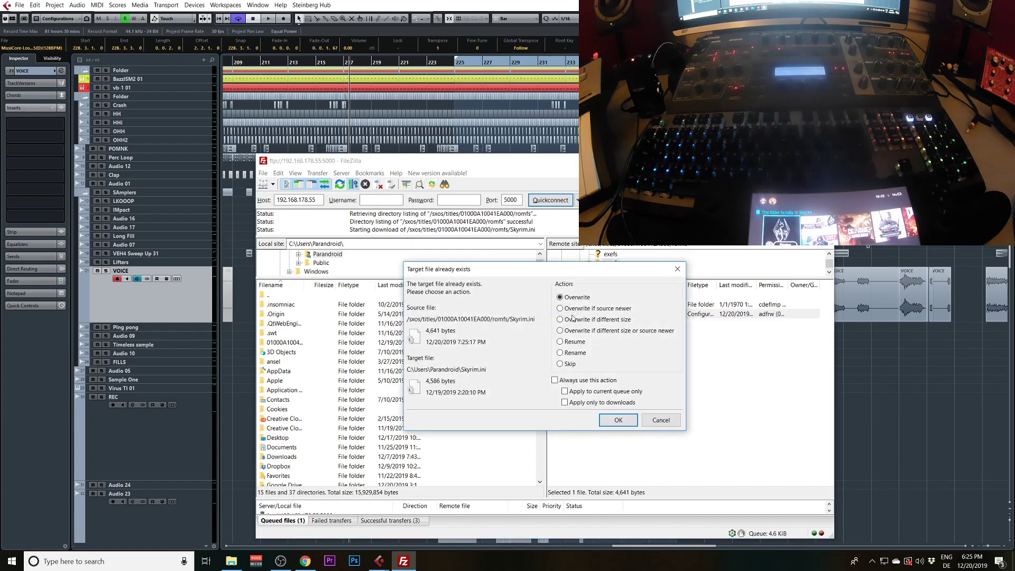
pyautogui.click(661, 420)
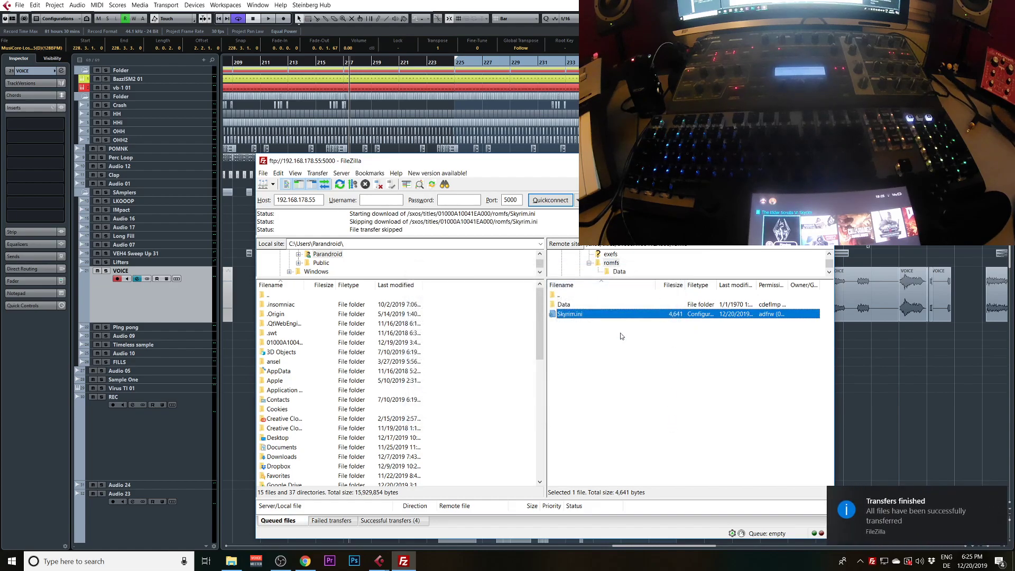
pyautogui.rightClick(570, 315)
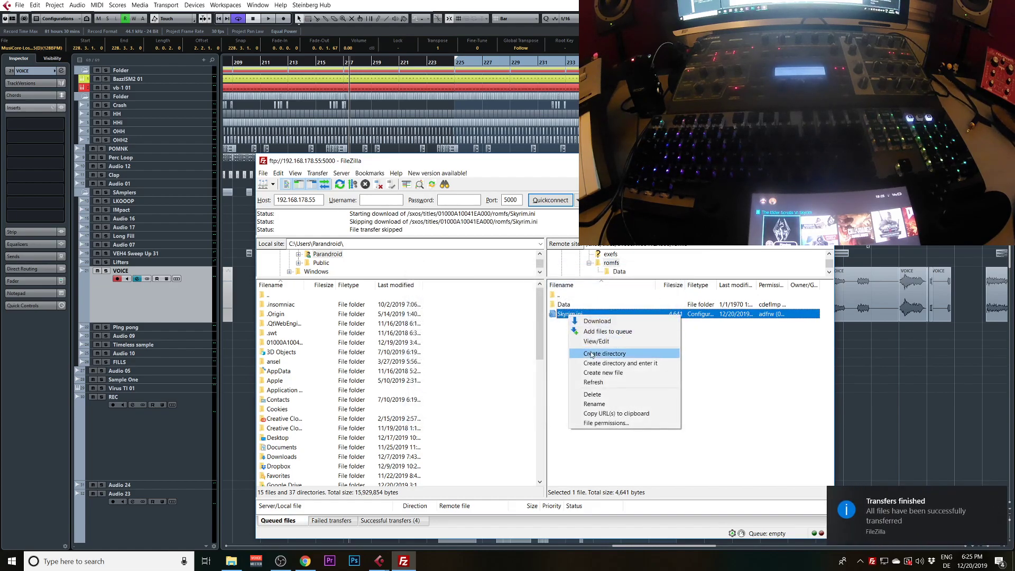
pyautogui.click(592, 343)
pyautogui.click(687, 416)
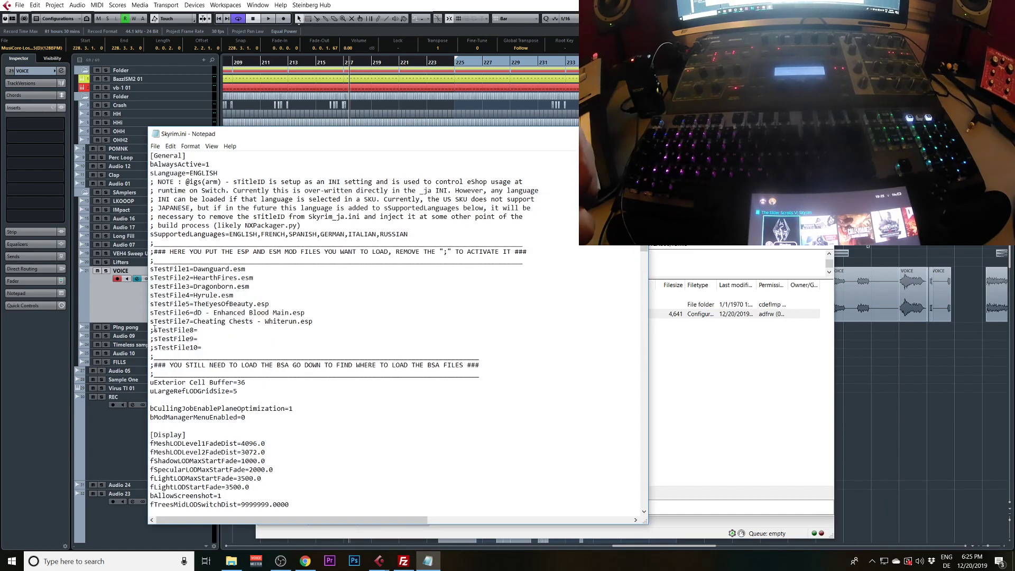
pyautogui.moveTo(150, 330); pyautogui.dragTo(154, 330)
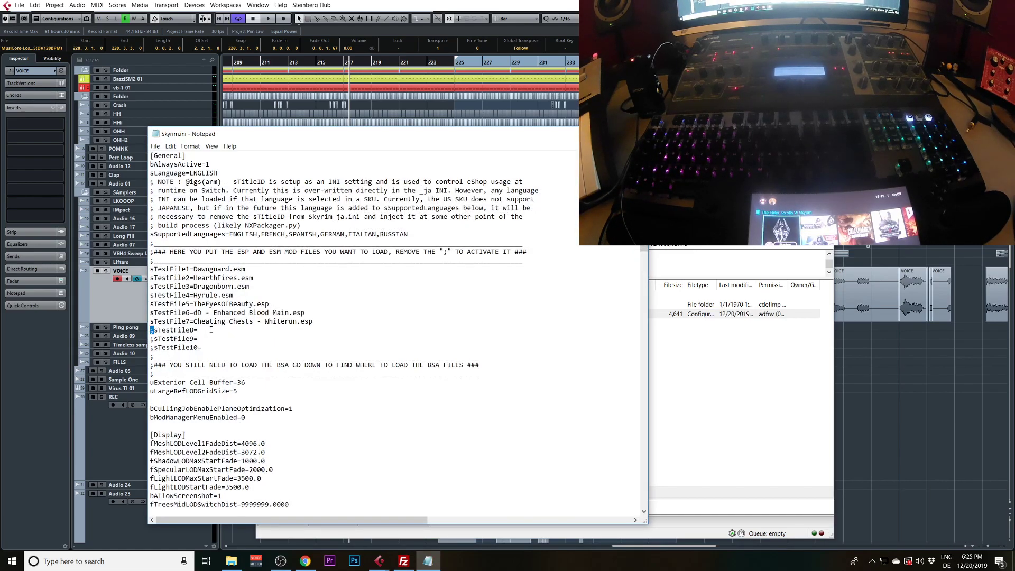